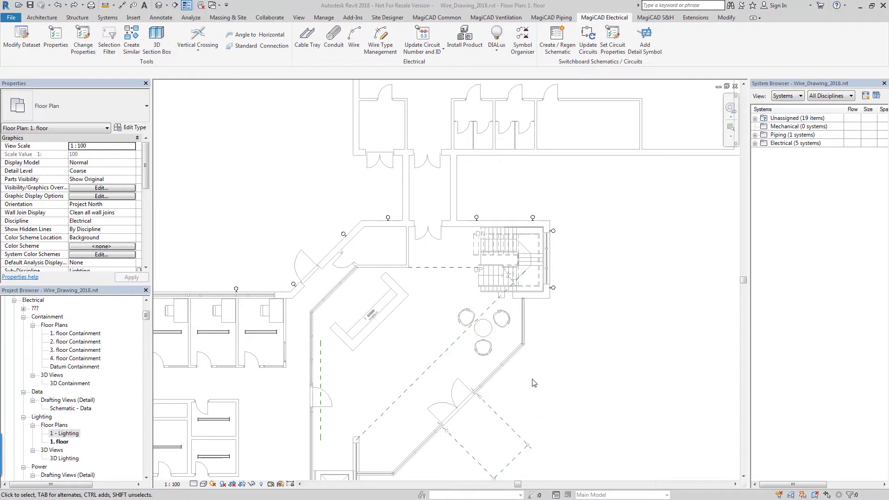
Step: Start Draw Wire from the plan and enter 649 as the wire type to list 6491B A, B and C
click(354, 39)
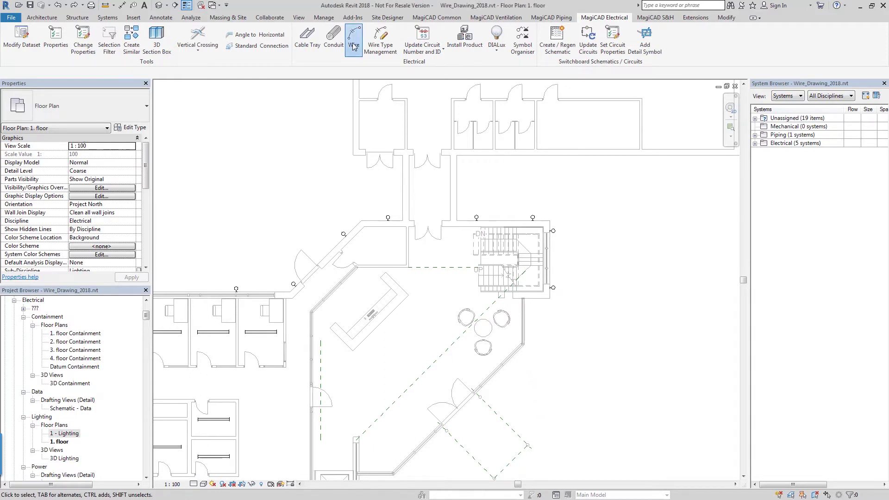
click(411, 232)
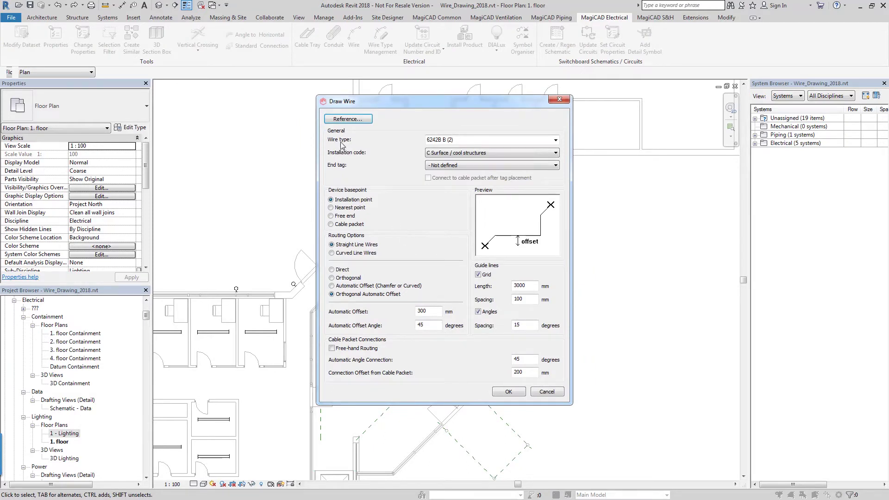
click(475, 141)
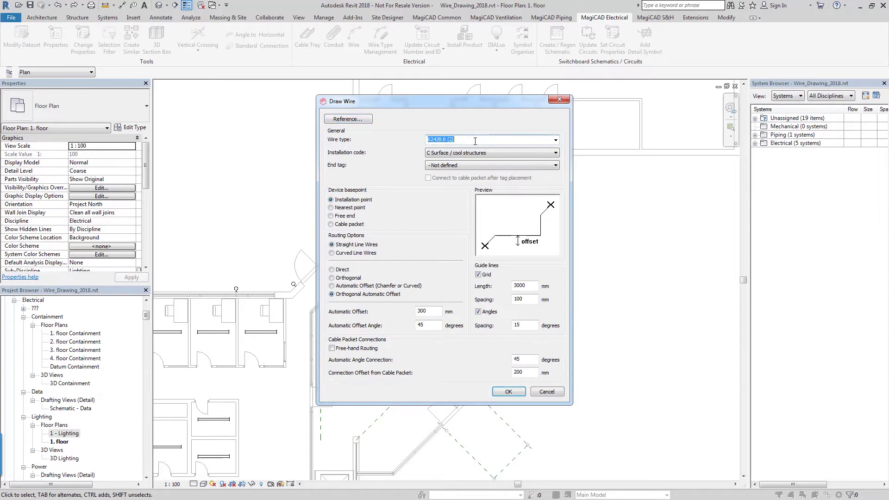
text(649)
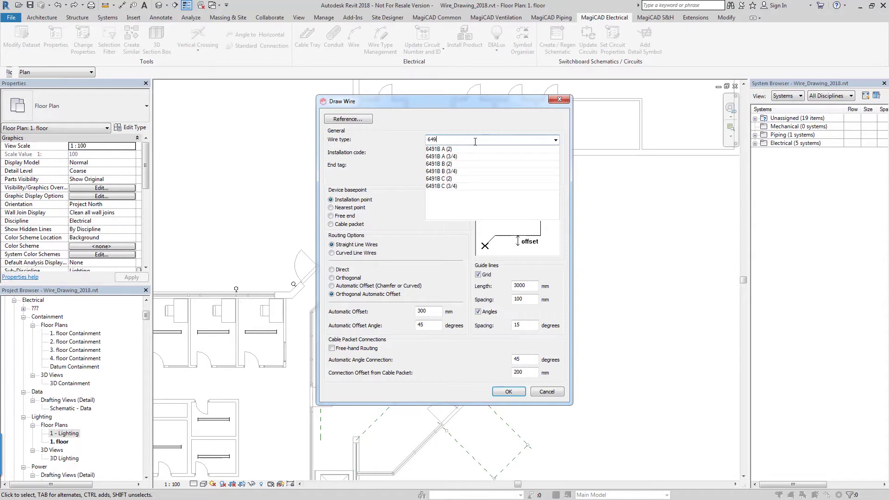
Step: Pick 6491B B (2) from the filtered wire type list
click(441, 165)
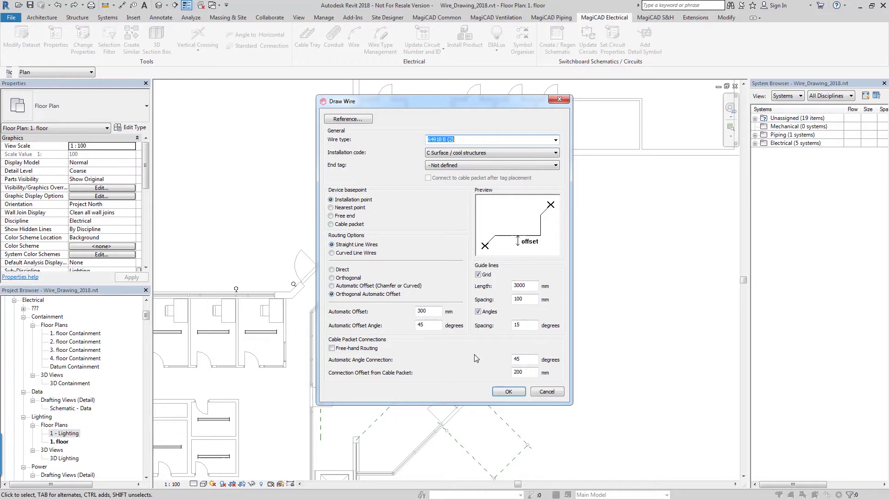
Step: Confirm the wire settings, switch to Nearest point mode, and start a wire at the left stair luminaire
click(509, 391)
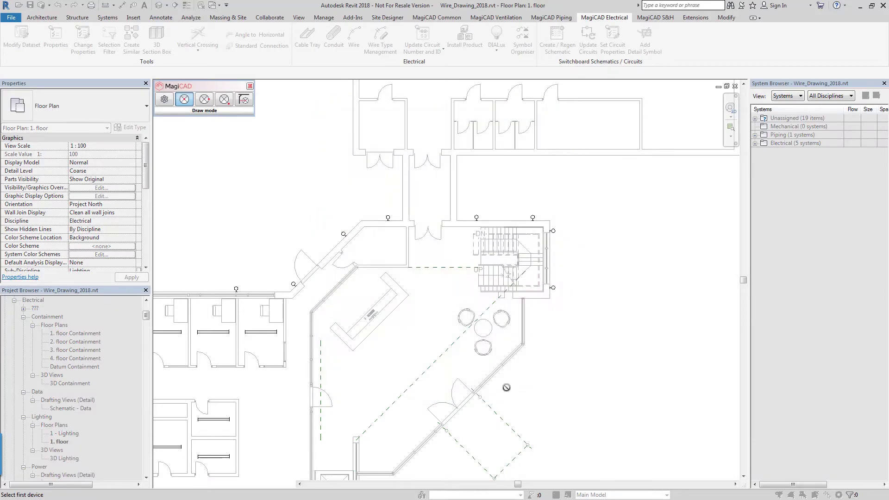
scroll(595, 235, up, 3)
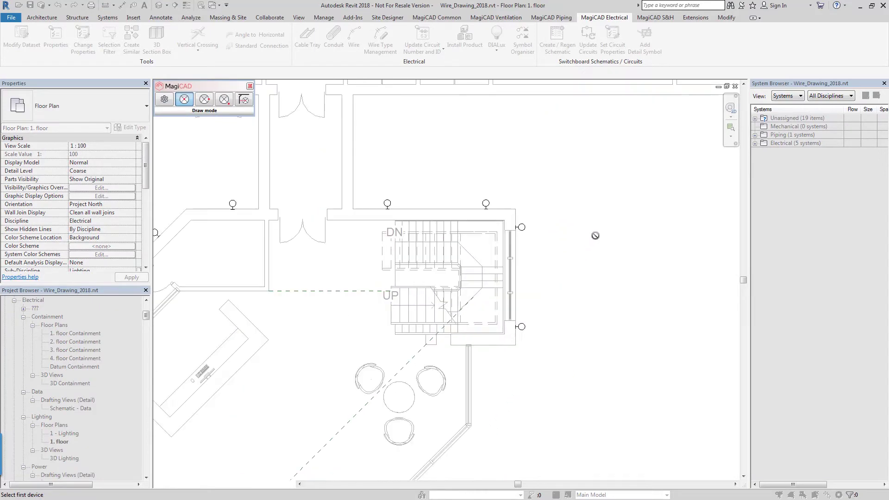
scroll(562, 250, up, 2)
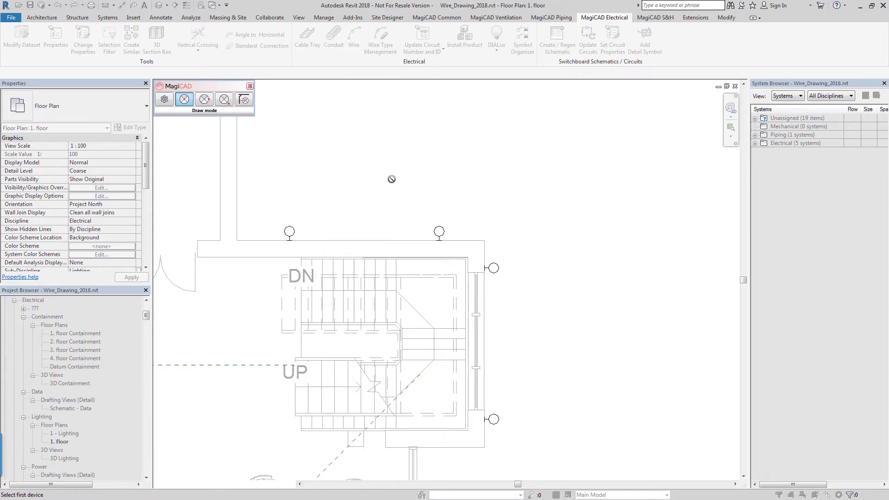
click(205, 101)
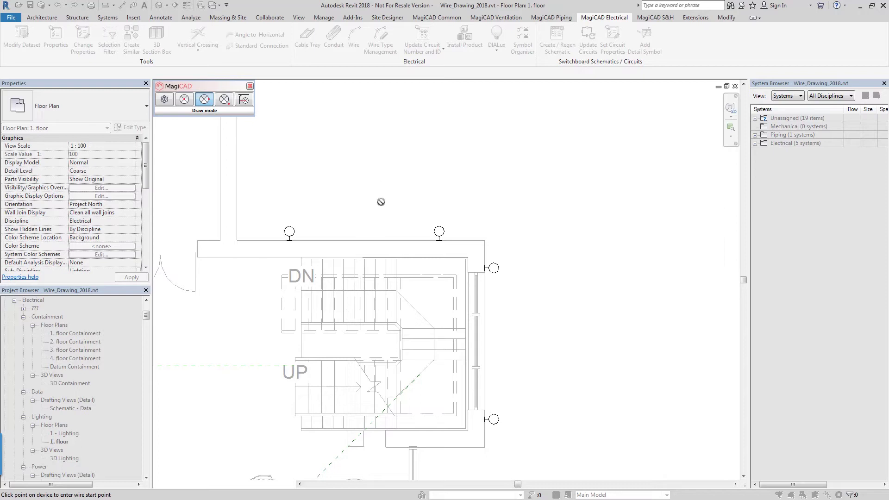
scroll(381, 202, up, 2)
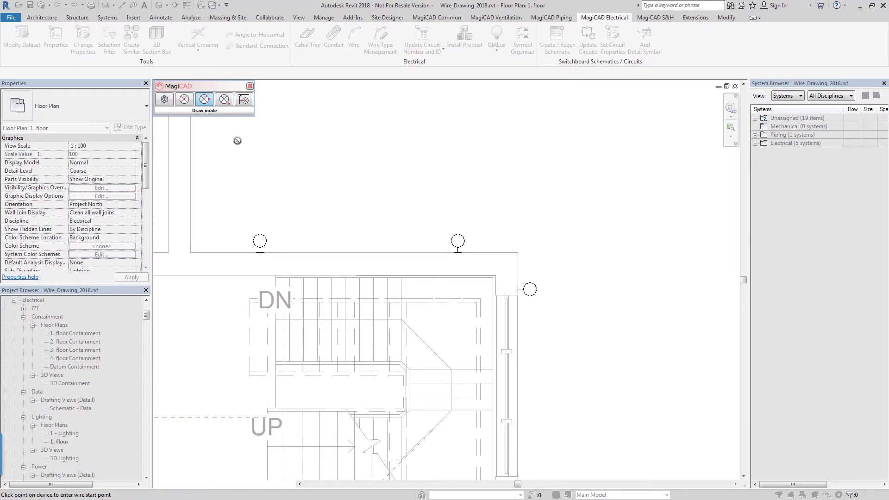
click(259, 239)
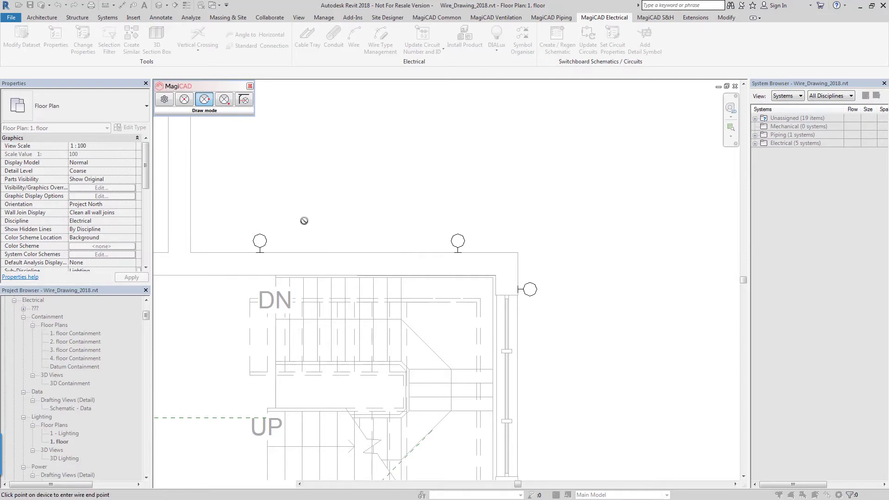
Step: End the wire at the right stair luminaire, then start a new wire at the upper right luminaire
click(458, 239)
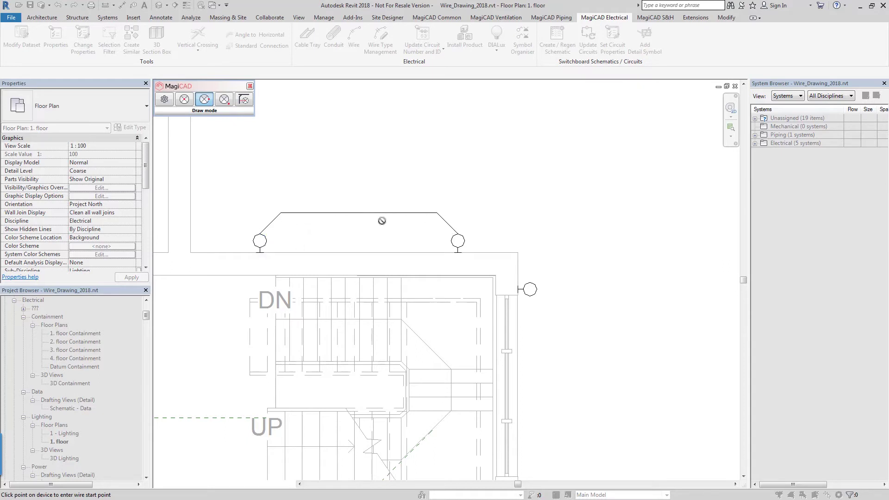
middle_drag(376, 222, 267, 204)
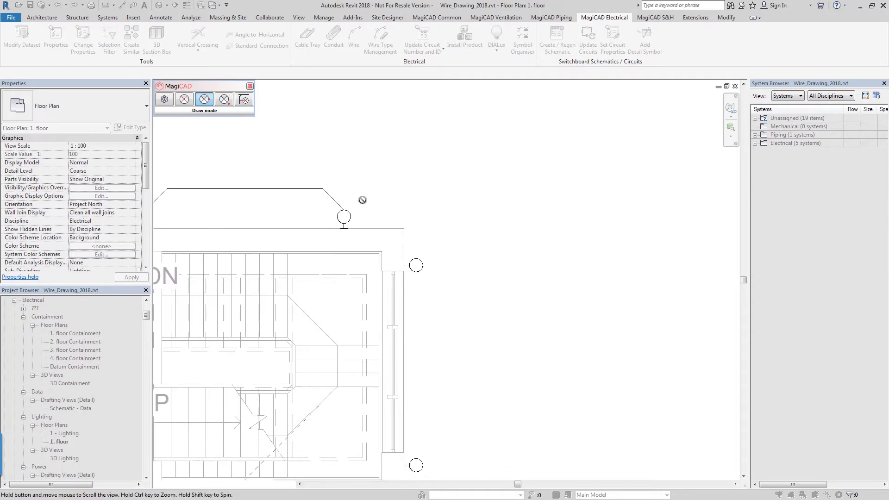
click(344, 215)
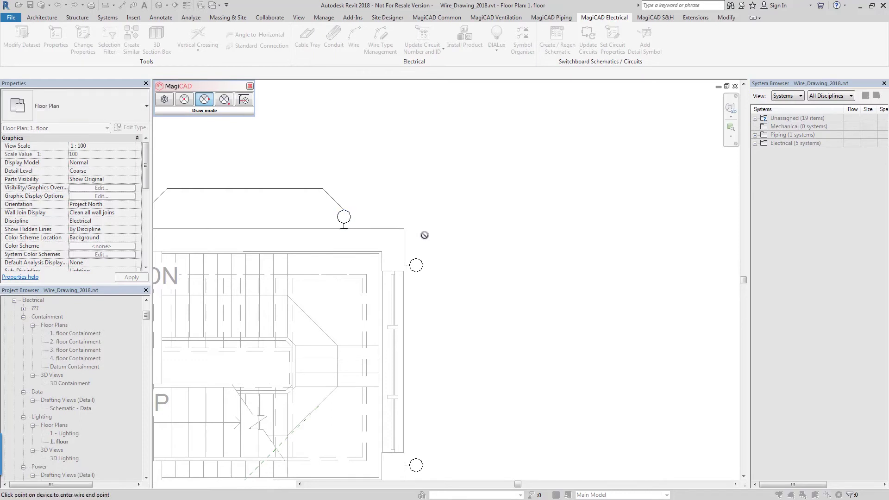
Step: Route a wire around the right to the upper right-wall luminaire, then wire it to the lower one
click(423, 266)
click(459, 167)
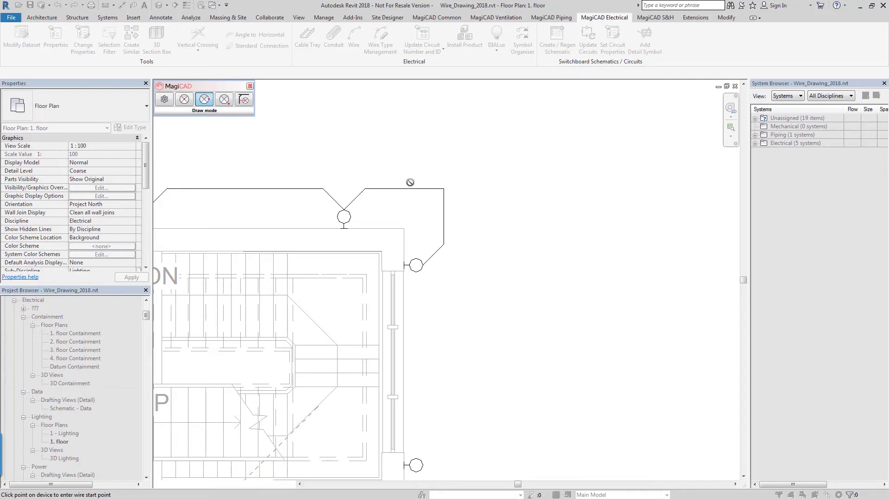
scroll(410, 182, down, 3)
scroll(451, 294, up, 3)
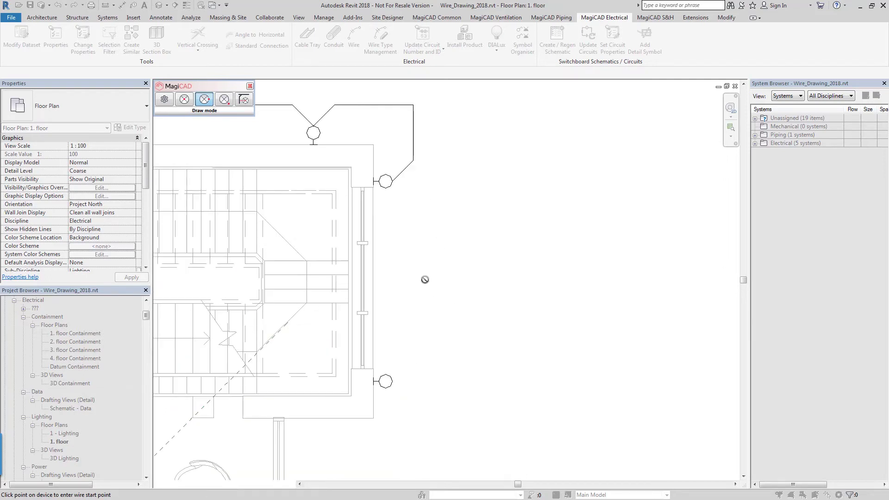
click(393, 185)
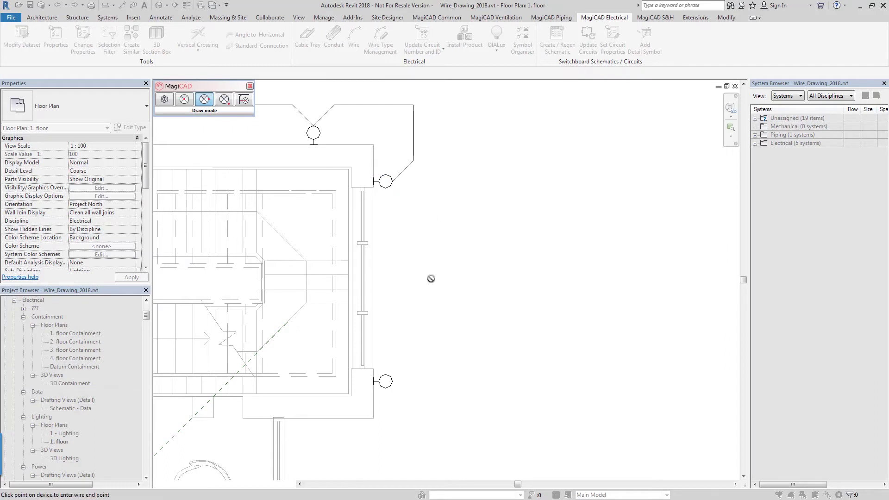
click(394, 385)
middle_drag(496, 292, 557, 318)
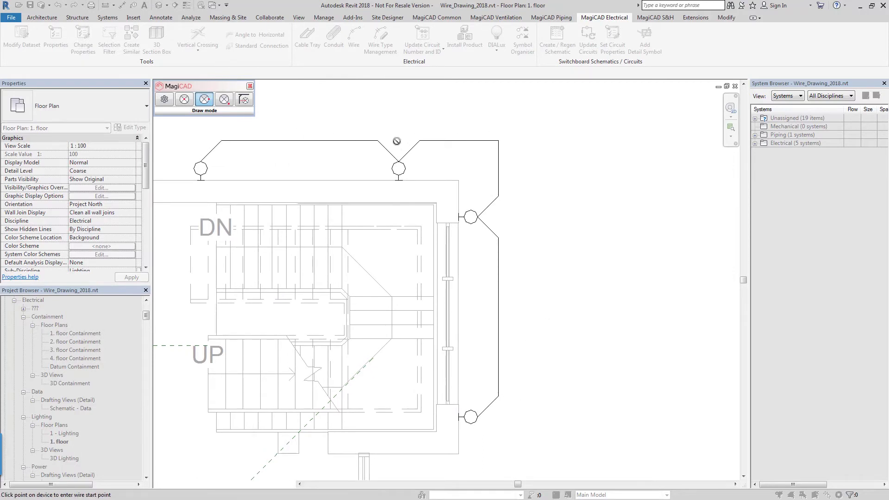
scroll(509, 191, down, 2)
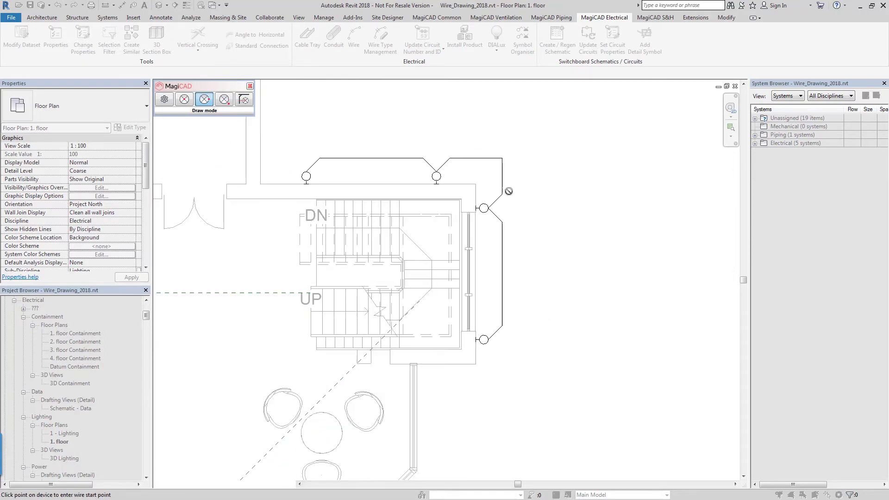
middle_drag(548, 218, 555, 223)
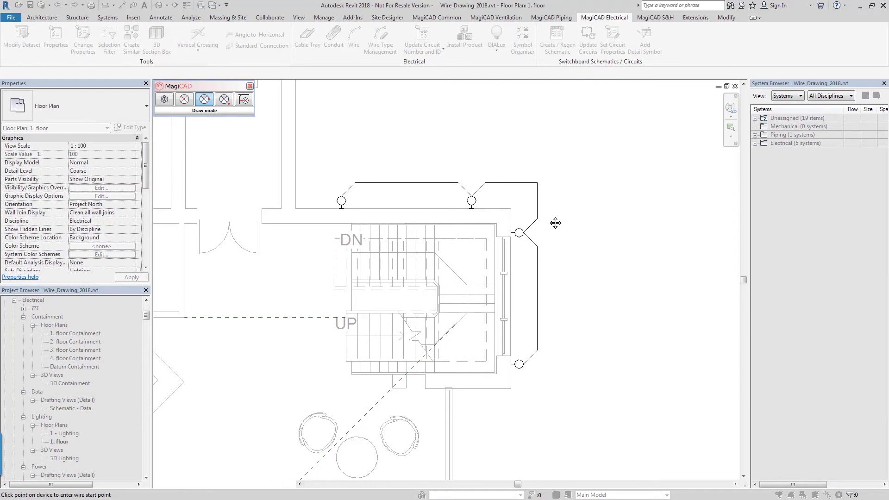
scroll(548, 217, down, 2)
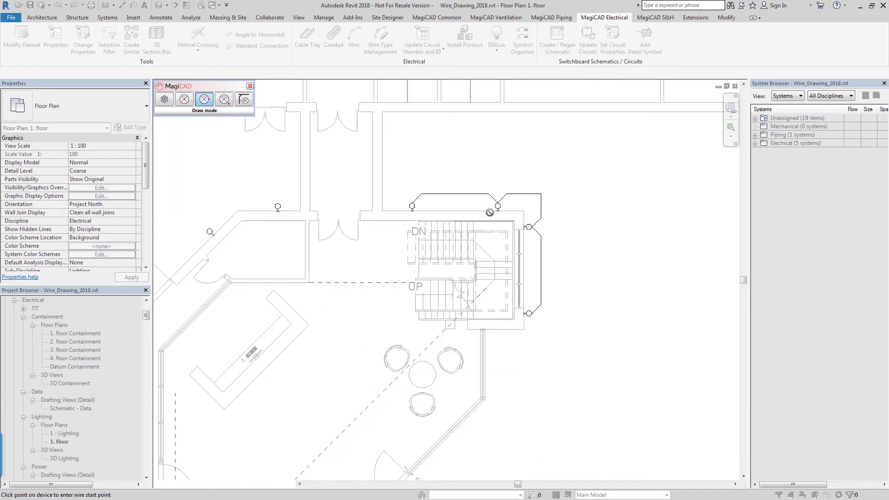
scroll(490, 212, down, 2)
middle_drag(338, 246, 408, 242)
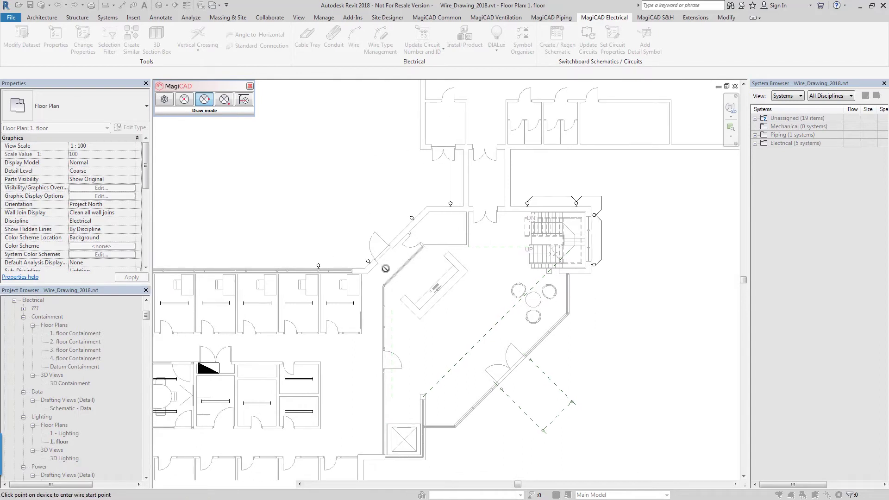
Step: Reopen the Draw Wire settings, showing 3000 mm grid guides at 100 mm spacing and 15° angles
click(164, 100)
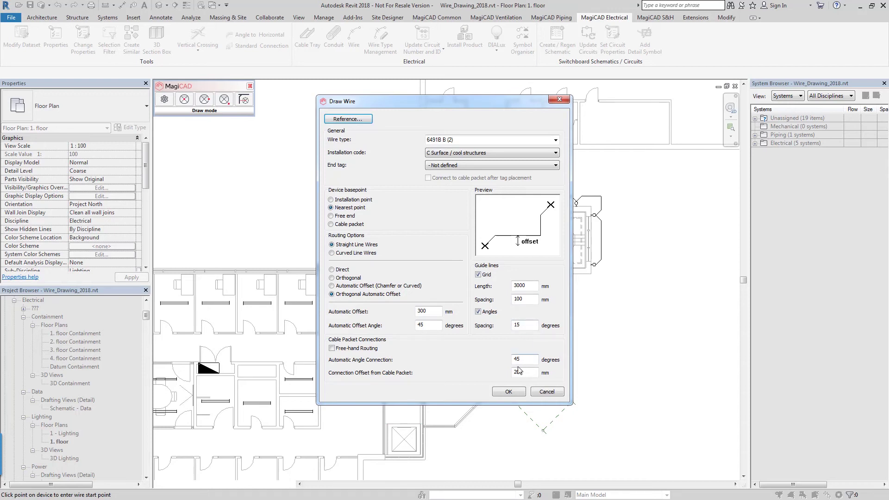
Step: Confirm the Draw Wire settings and start a wire at the first perimeter luminaire
click(508, 392)
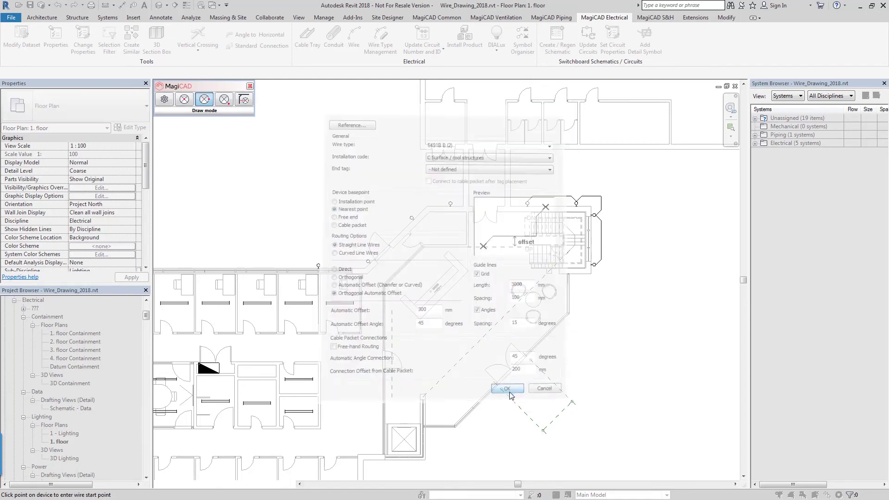
scroll(332, 267, up, 7)
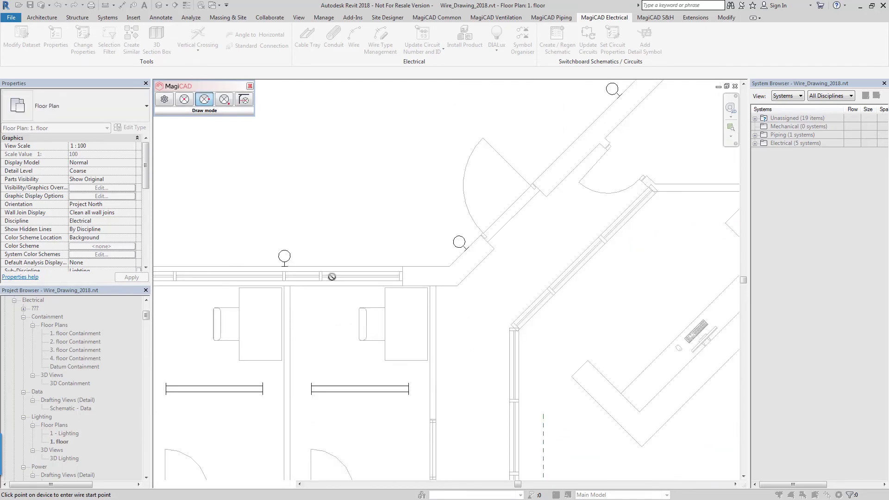
scroll(324, 258, down, 4)
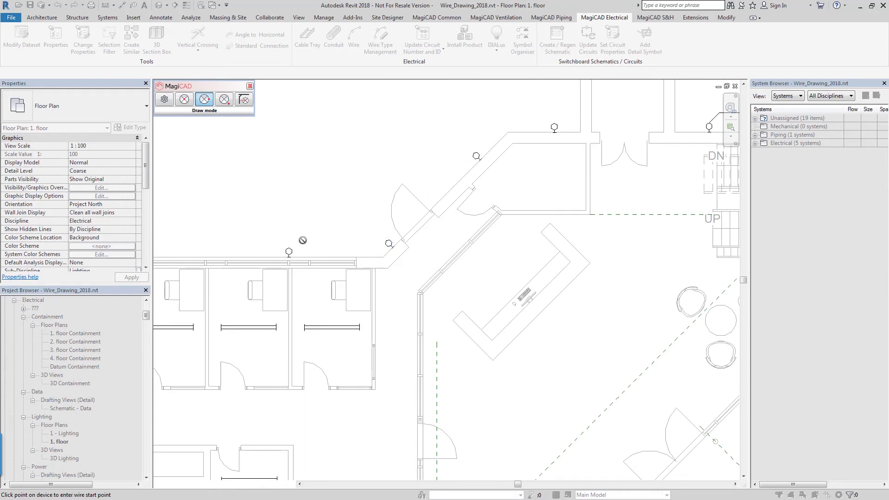
scroll(302, 246, up, 1)
scroll(303, 245, up, 4)
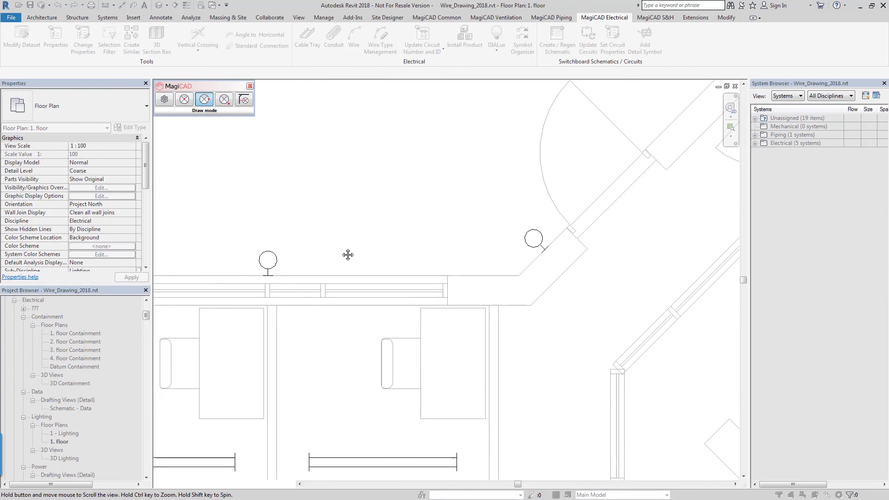
scroll(345, 247, up, 3)
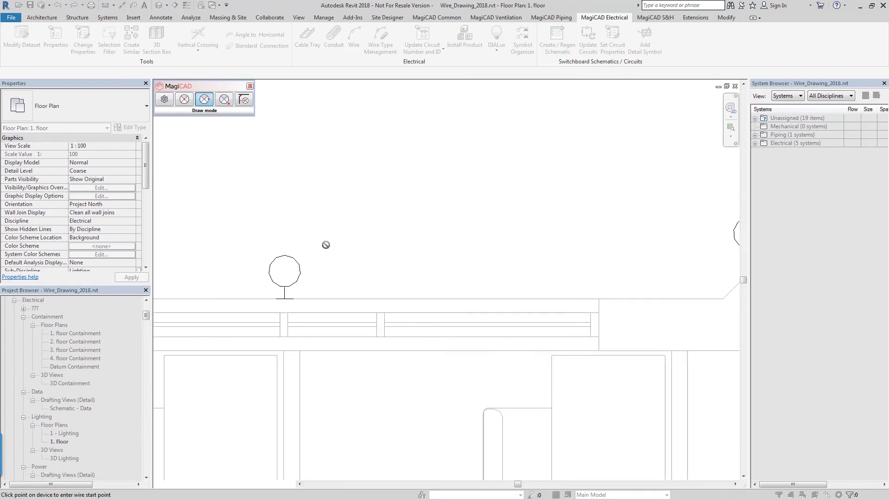
click(285, 259)
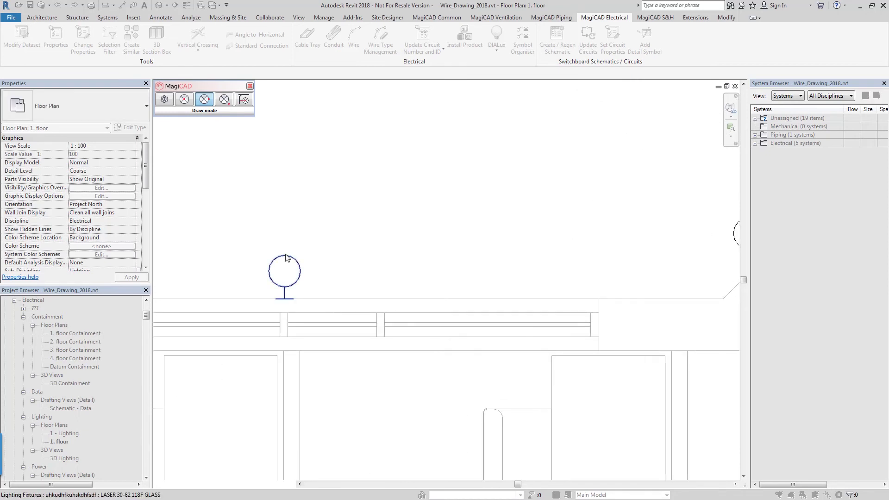
Step: In Free end mode, place a corner above the luminaire and a 45° chamfer, then return to device mode
click(226, 100)
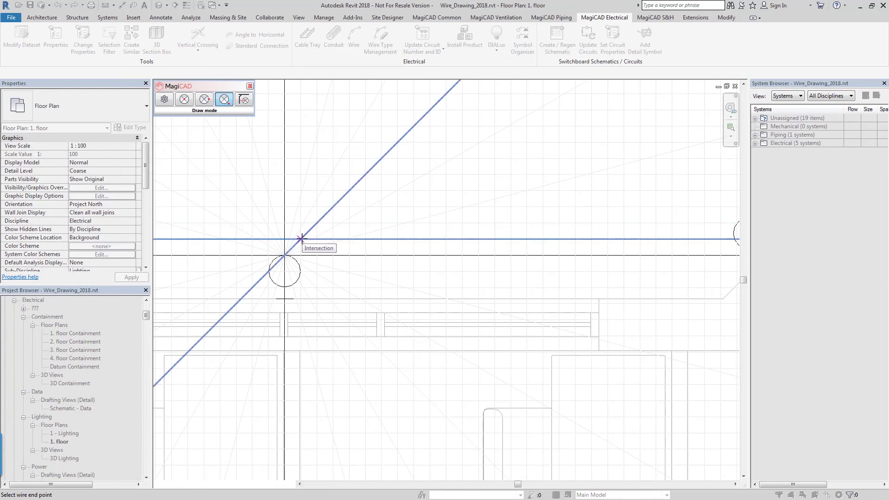
click(302, 239)
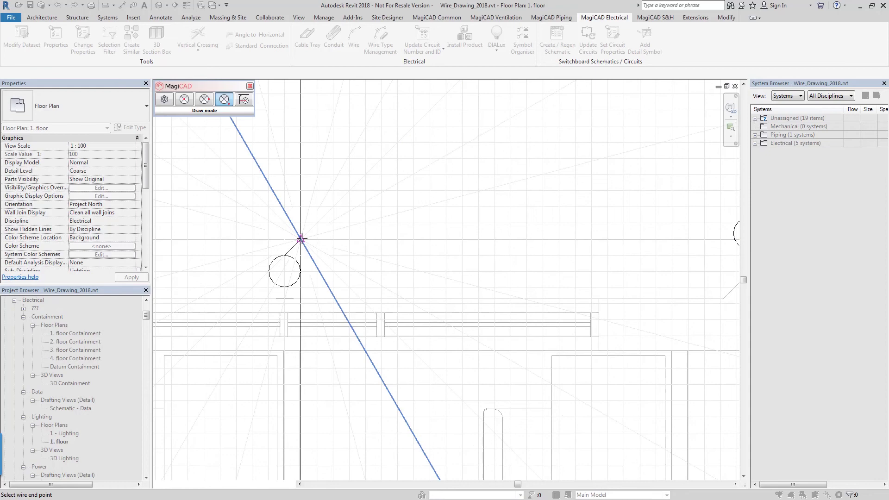
scroll(301, 239, down, 2)
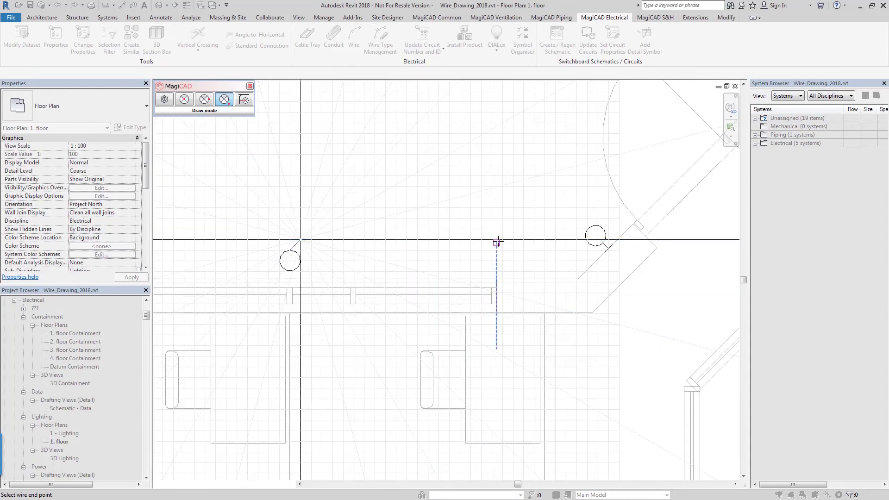
scroll(497, 241, up, 2)
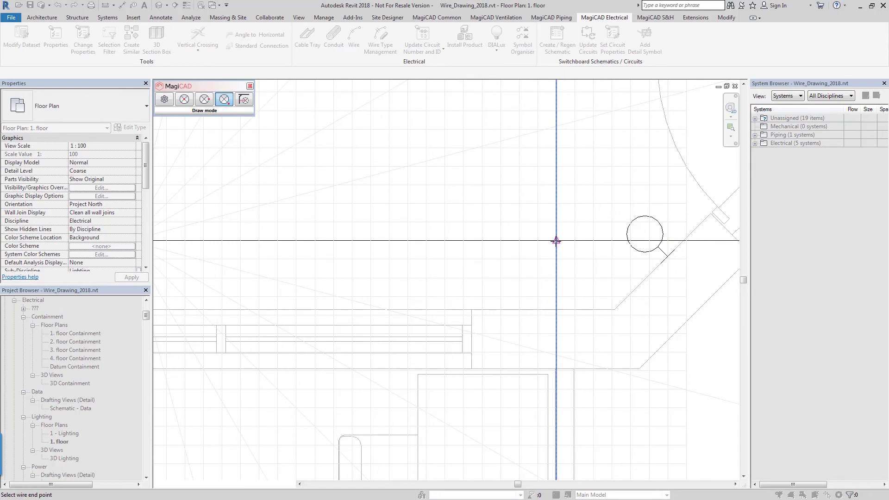
click(556, 240)
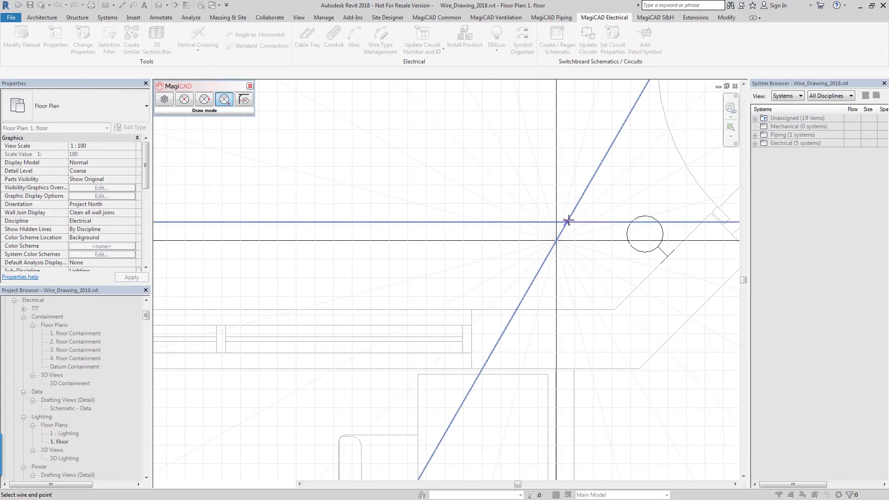
click(573, 222)
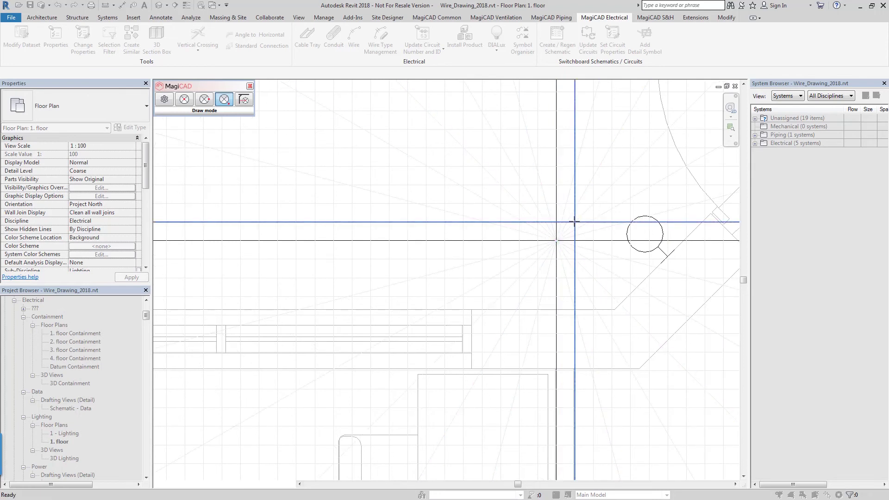
click(204, 99)
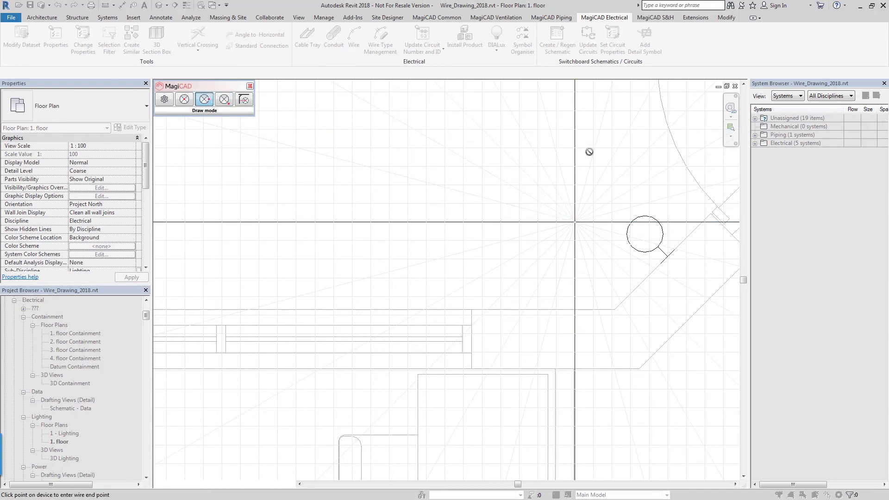
Step: End the wire on the second luminaire and start a new wire from it
click(633, 223)
scroll(633, 223, down, 3)
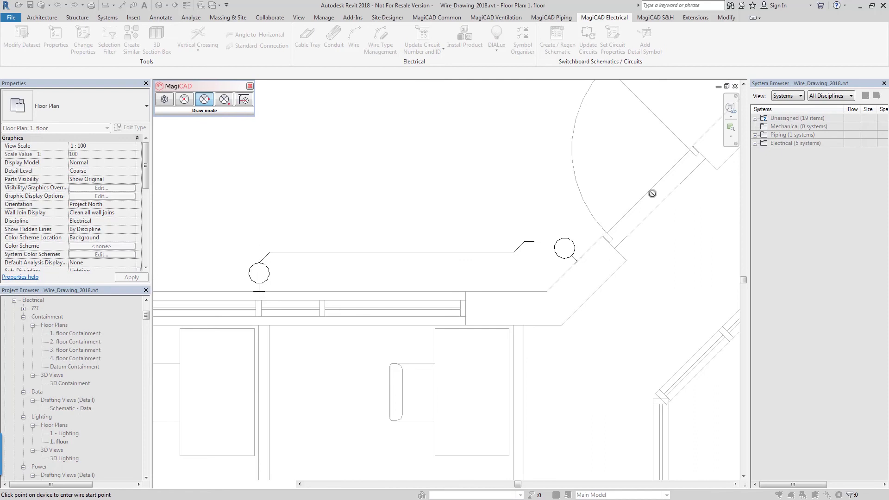
scroll(648, 193, up, 3)
scroll(633, 196, down, 2)
scroll(383, 285, up, 2)
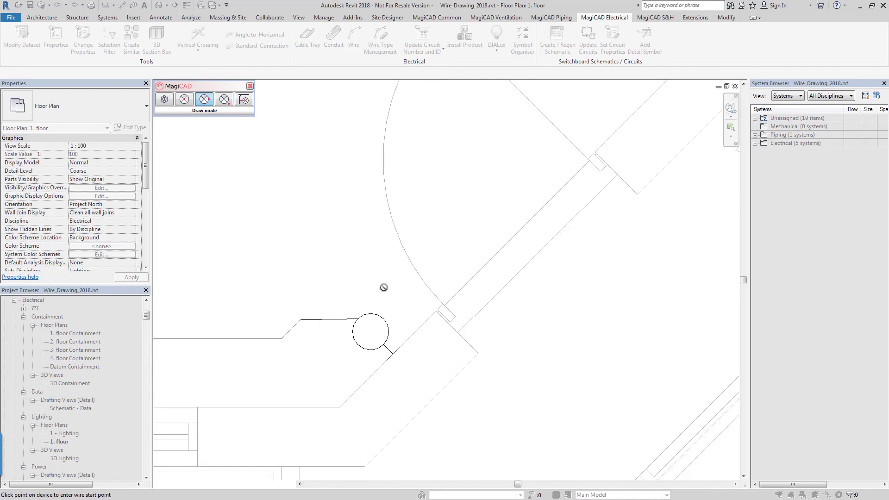
click(357, 322)
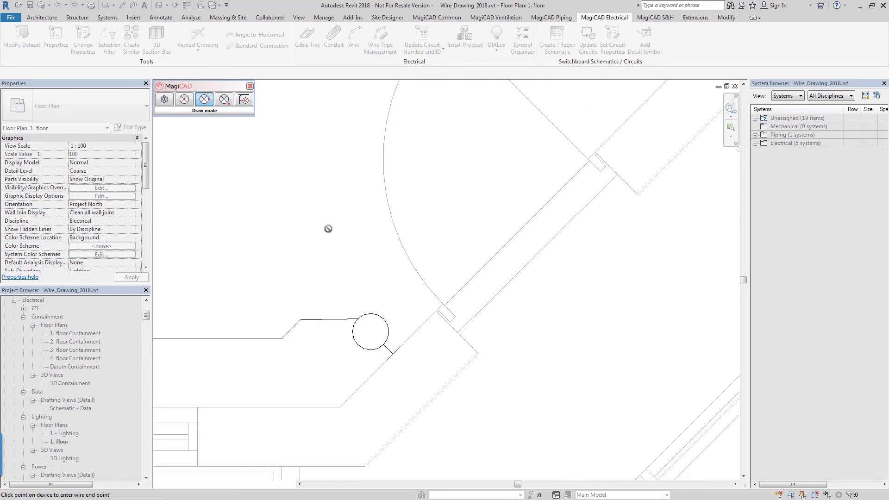
Step: Route the wire through free-end corners along the angled wall and end it on the third luminaire
click(224, 100)
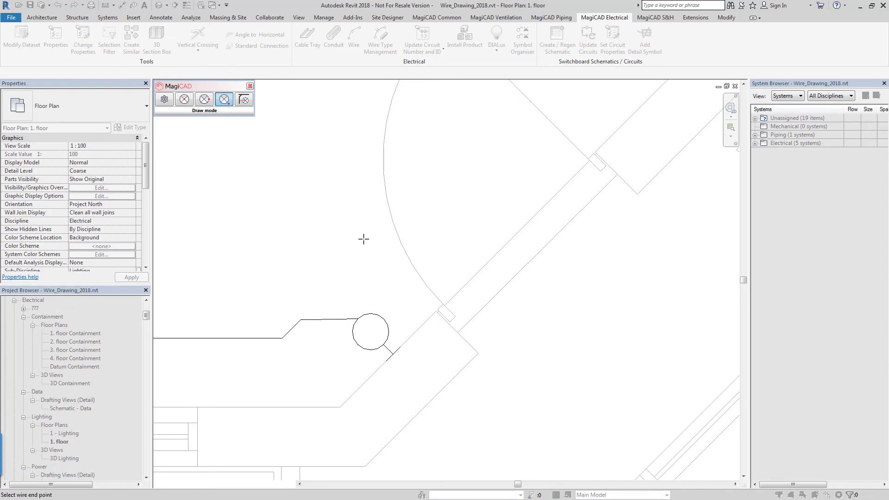
click(358, 264)
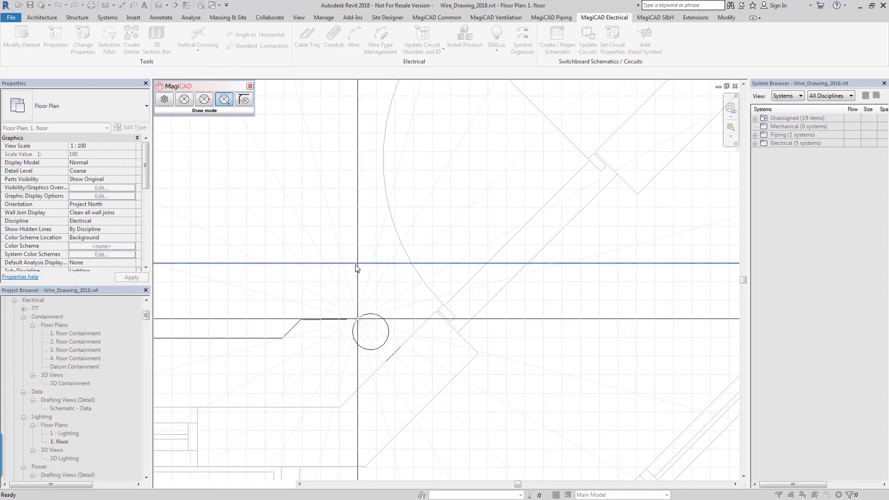
scroll(449, 190, down, 3)
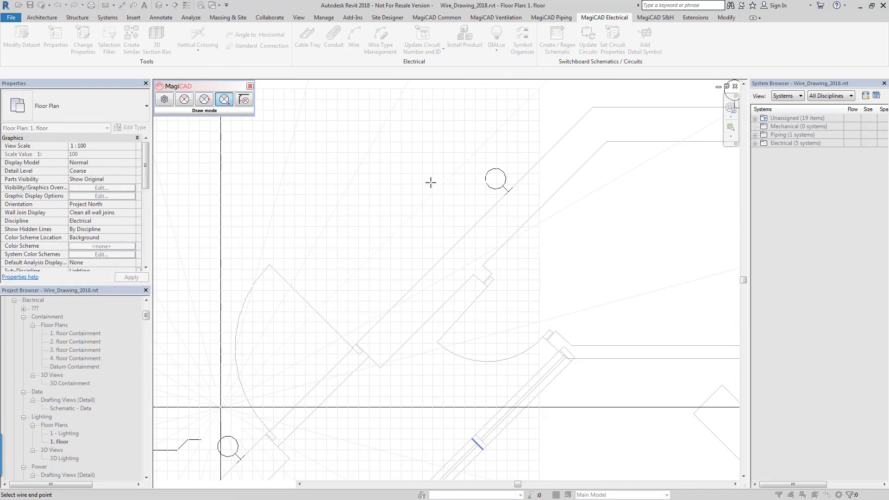
scroll(443, 181, up, 2)
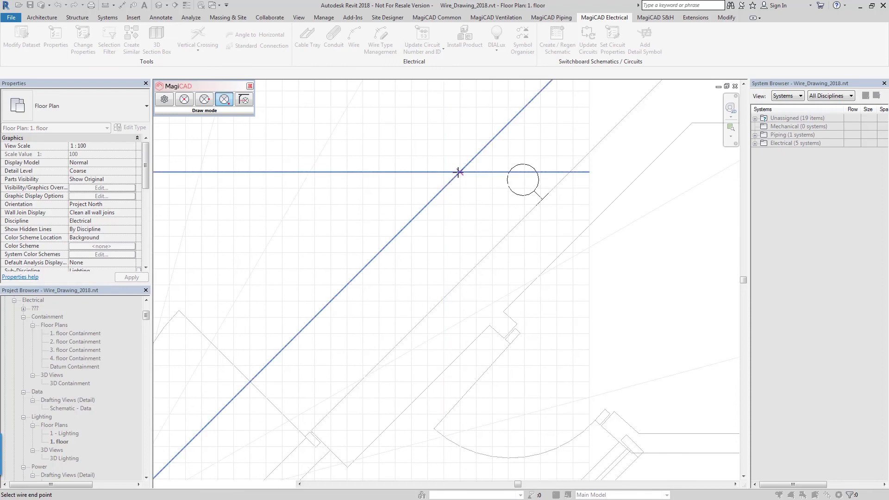
click(459, 172)
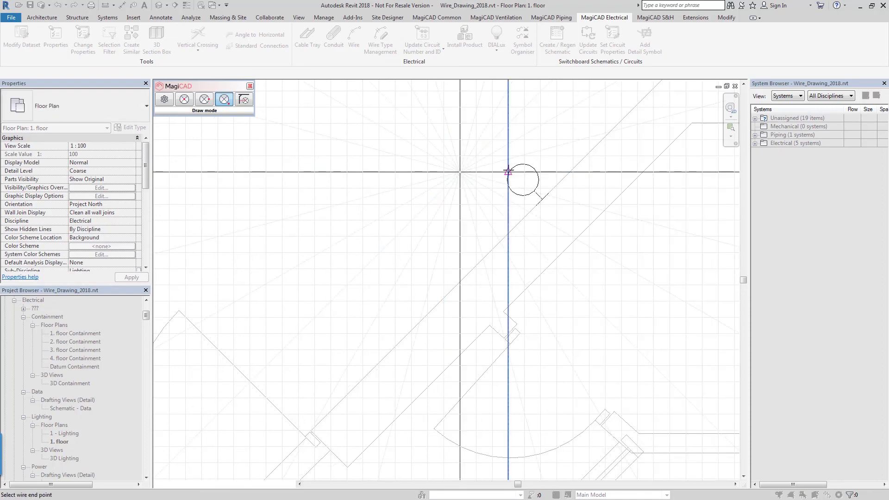
click(204, 99)
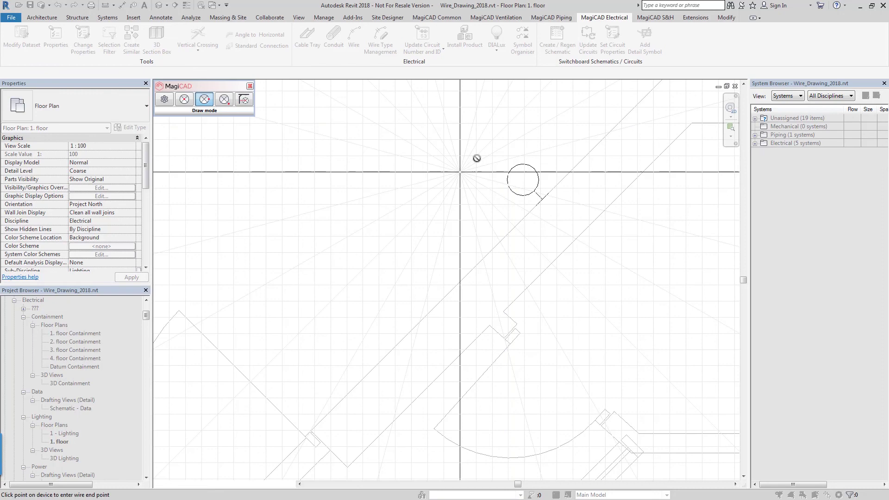
click(513, 173)
scroll(513, 174, down, 4)
Step: Pan to review the chamfered wires and exit the Draw Wire command
middle_drag(510, 238, 543, 227)
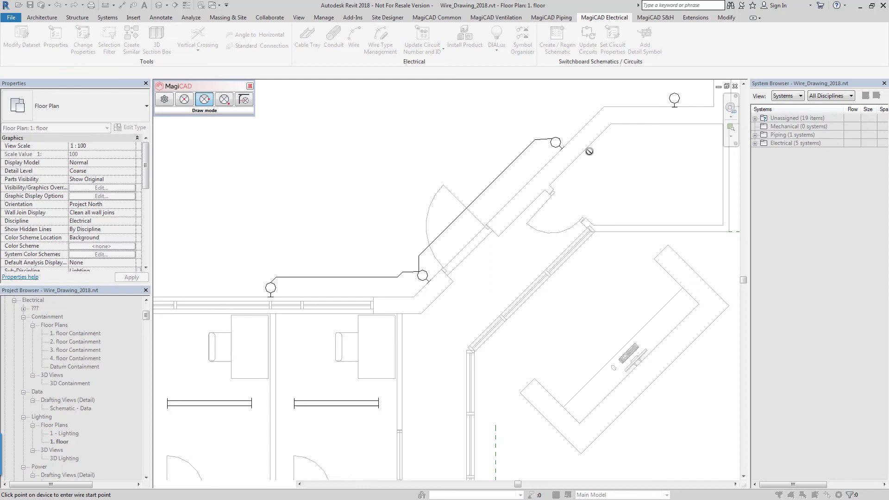
key(Escape)
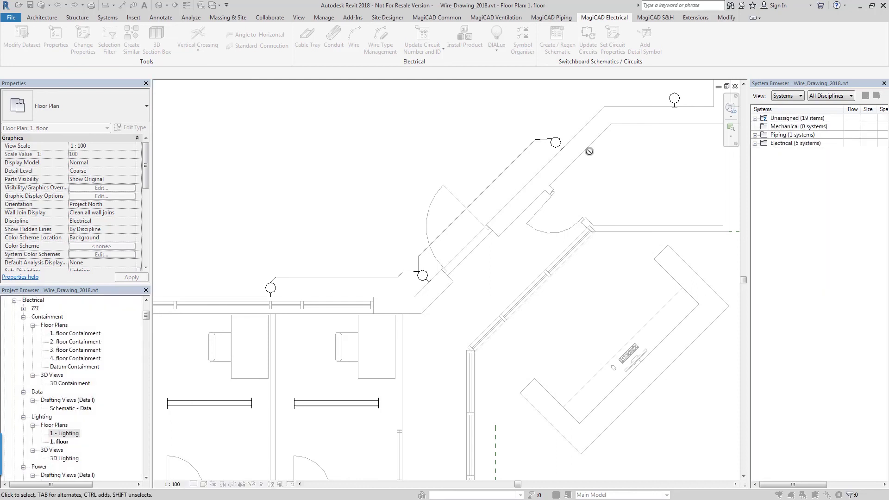